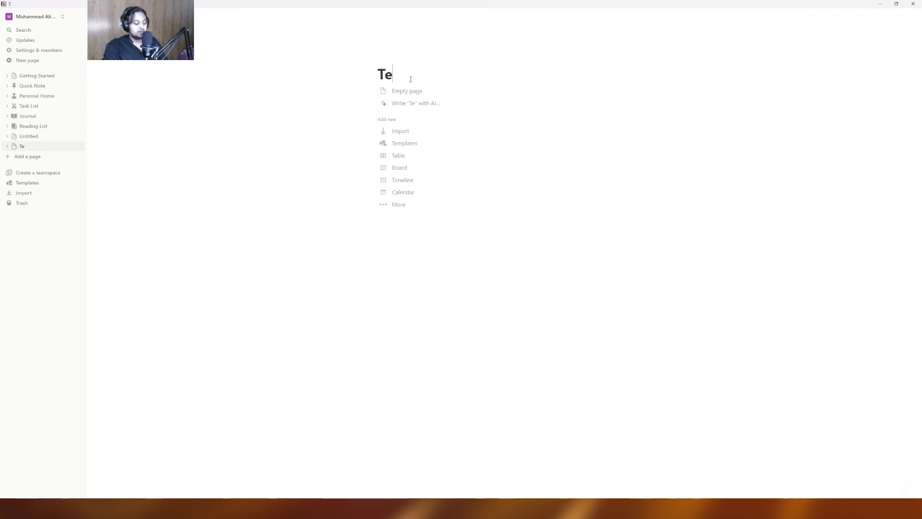
# - Title the page 'Test AI For A Video' and start an /ai command in the body
pyautogui.write('or ')
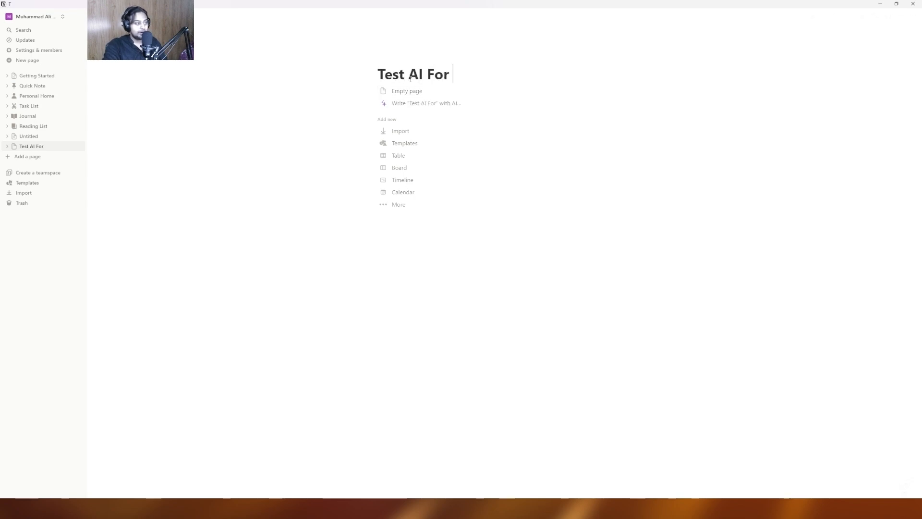
pyautogui.write('A Video')
pyautogui.press('Return')
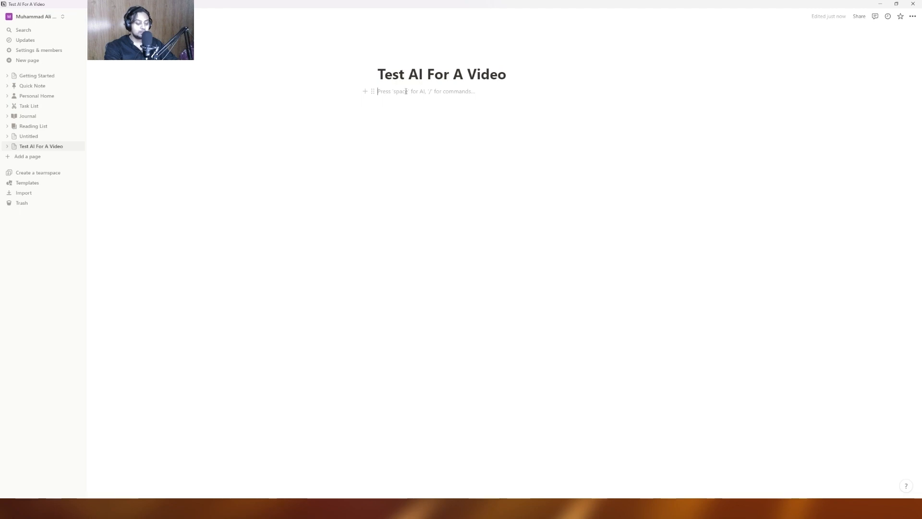
pyautogui.write('/ai')
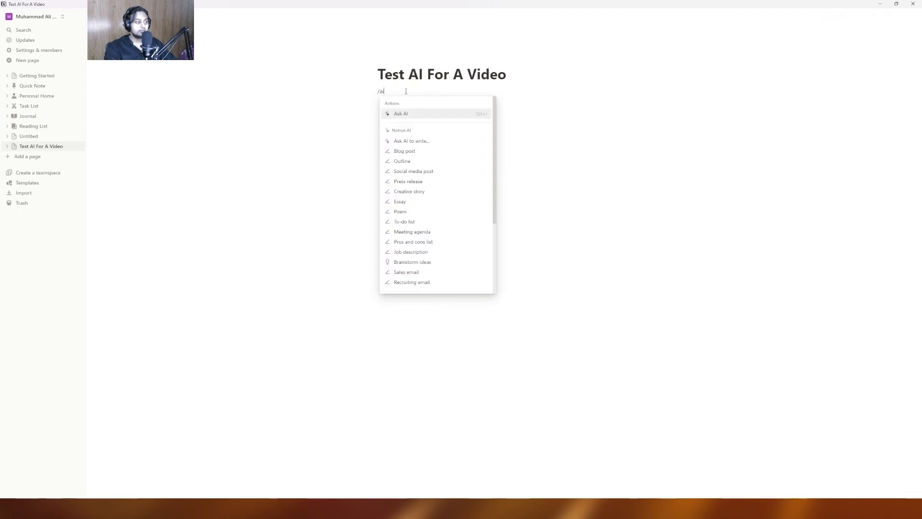
# - Open the 'Ask AI to write…' prompt and reveal extra drafts like Poem, Meeting agenda and Sales email
pyautogui.press('Down')
pyautogui.press('Down')
pyautogui.press('Up')
pyautogui.press('Return')
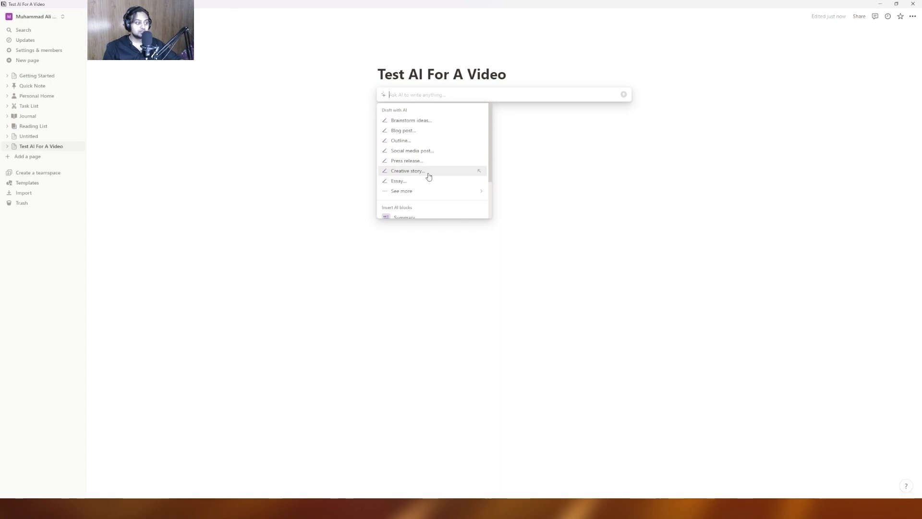
pyautogui.moveTo(422, 194)
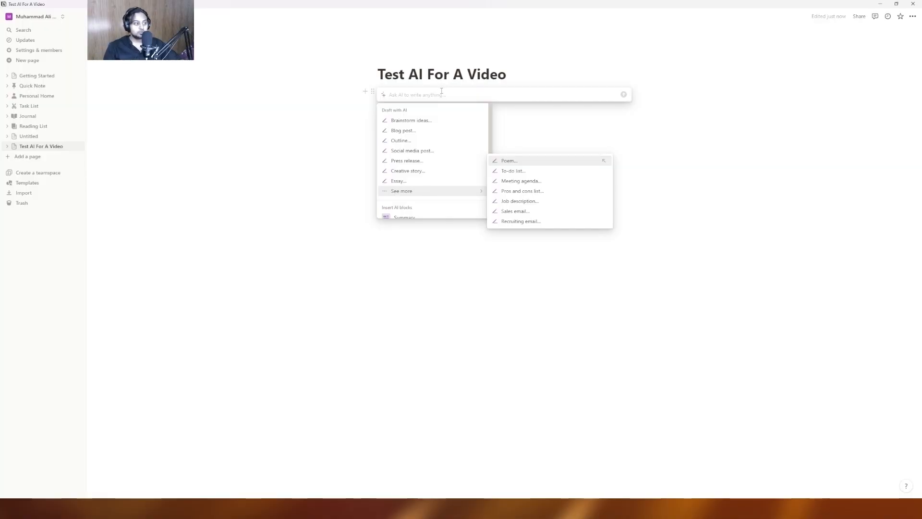
# - Ask AI to outline a 'top 10 things to do when you're alone' video
pyautogui.write('w')
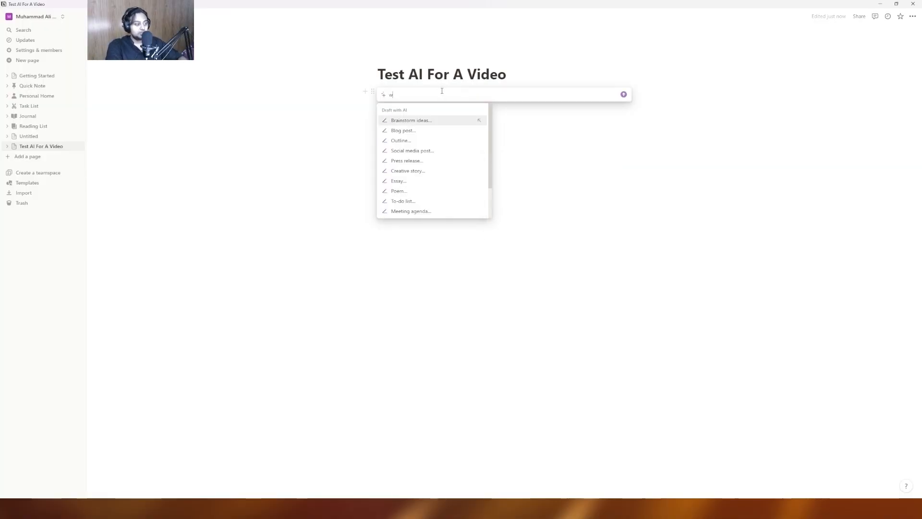
pyautogui.write('rite me an outline for a to')
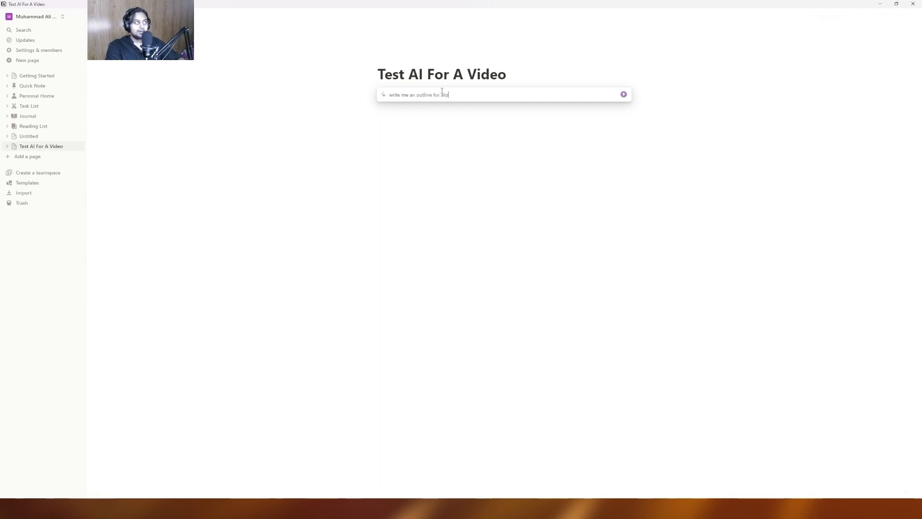
pyautogui.write('p 10 thing')
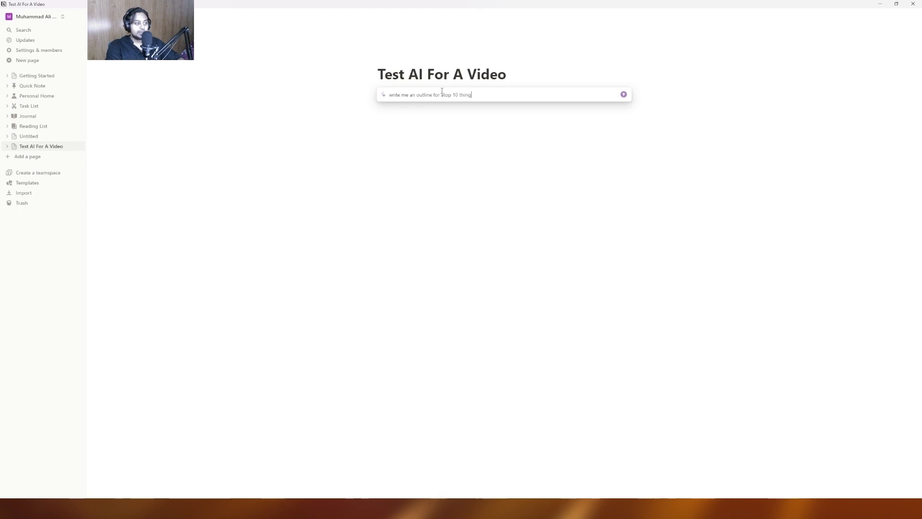
pyautogui.write("s to do when you're alone video")
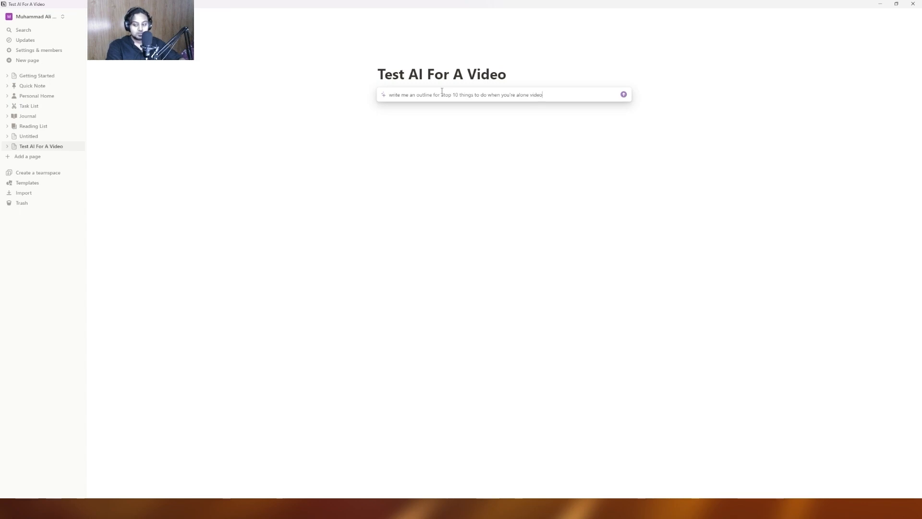
pyautogui.press('Return')
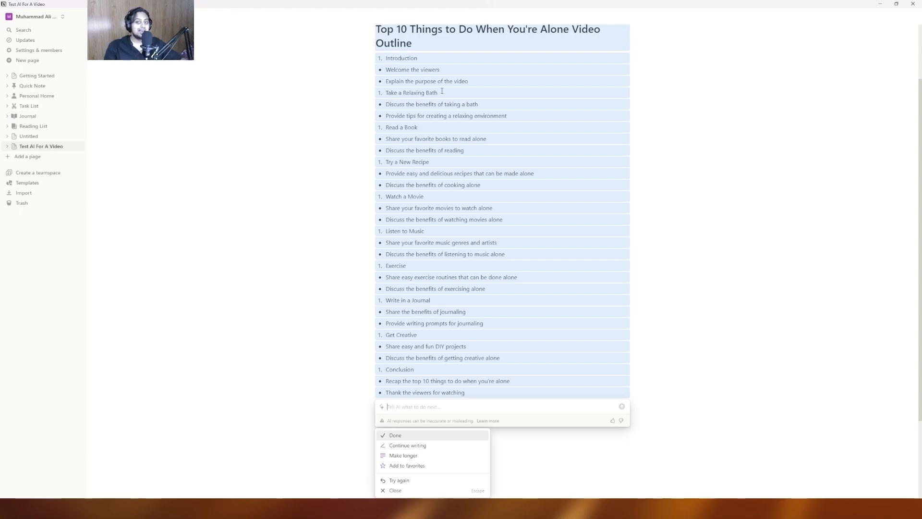
# - Have AI turn point 3, Listen to Music, into a video script and review it
pyautogui.scroll(-3, 741, 283)
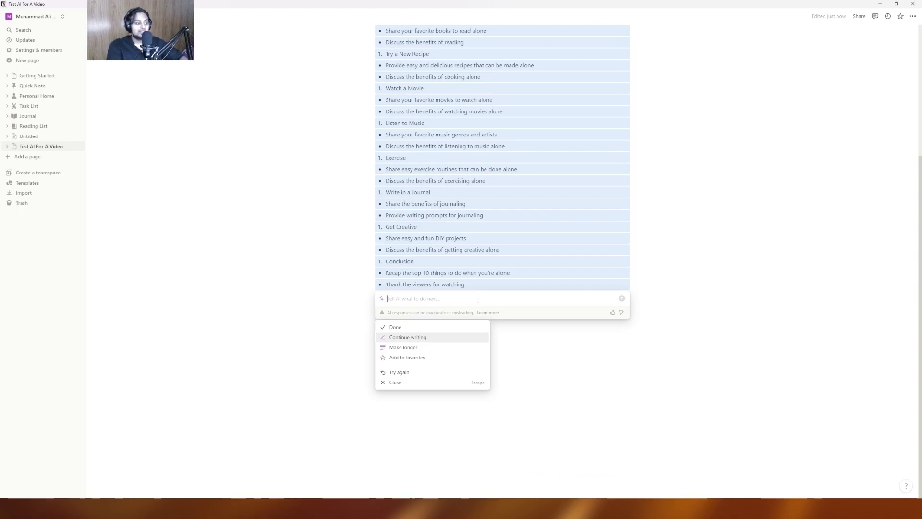
pyautogui.write('elabora')
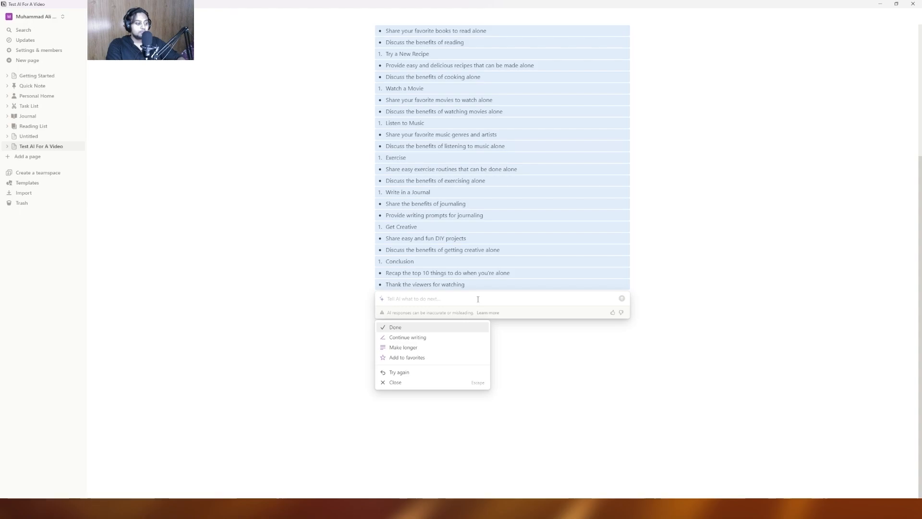
pyautogui.write('te poi')
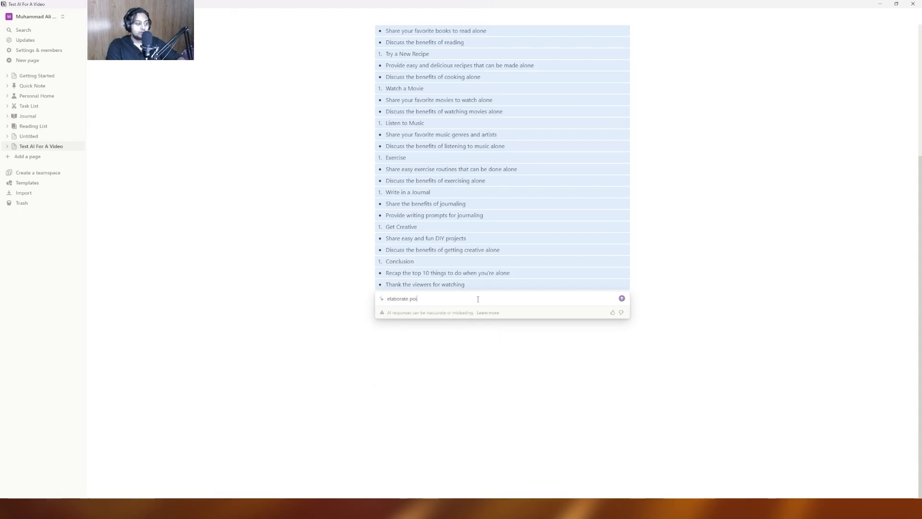
pyautogui.write('nt no 3 which is listen to music with a script fo')
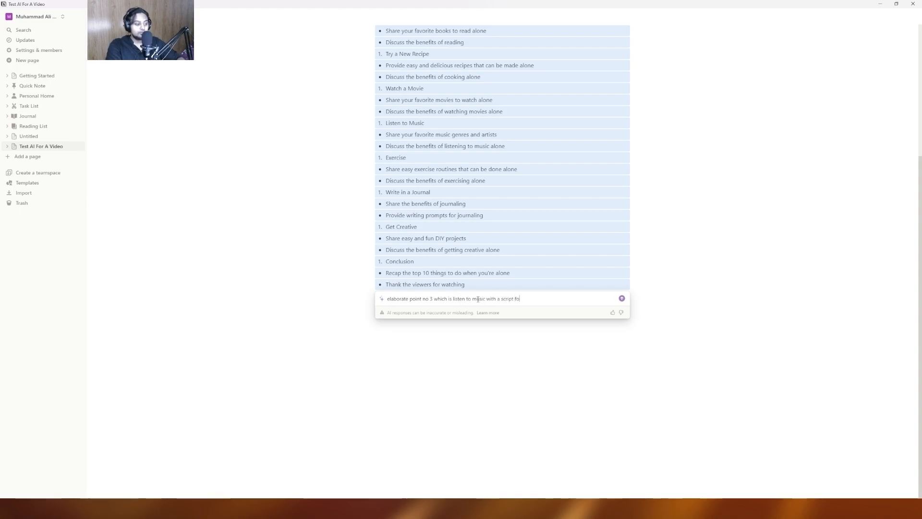
pyautogui.write('r the video')
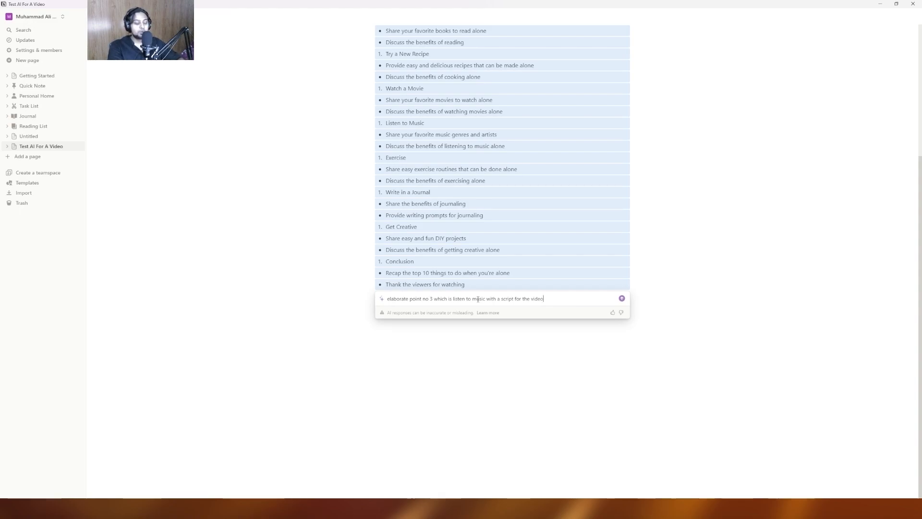
pyautogui.press('Return')
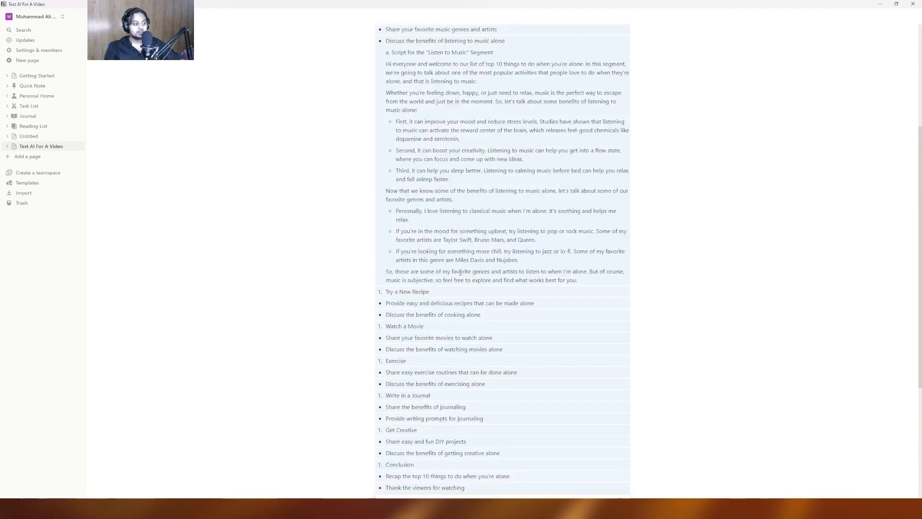
pyautogui.press('Return')
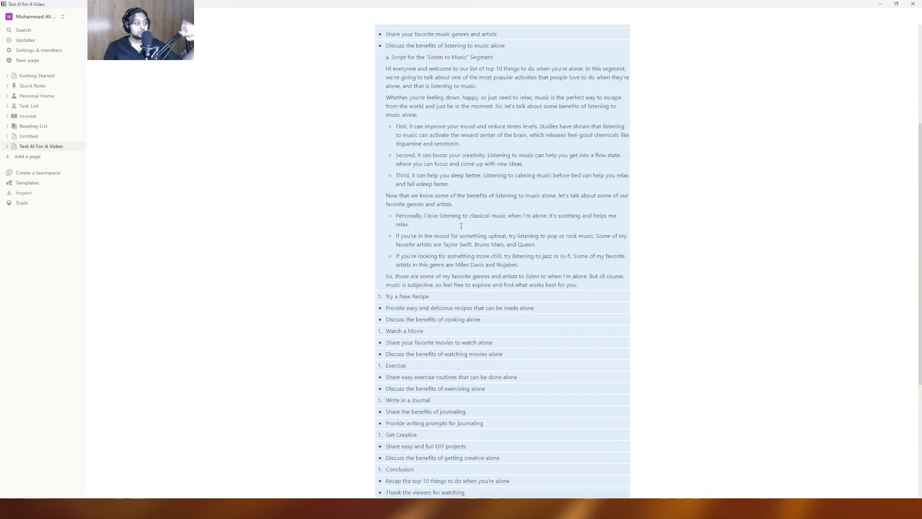
pyautogui.scroll(4, 465, 216)
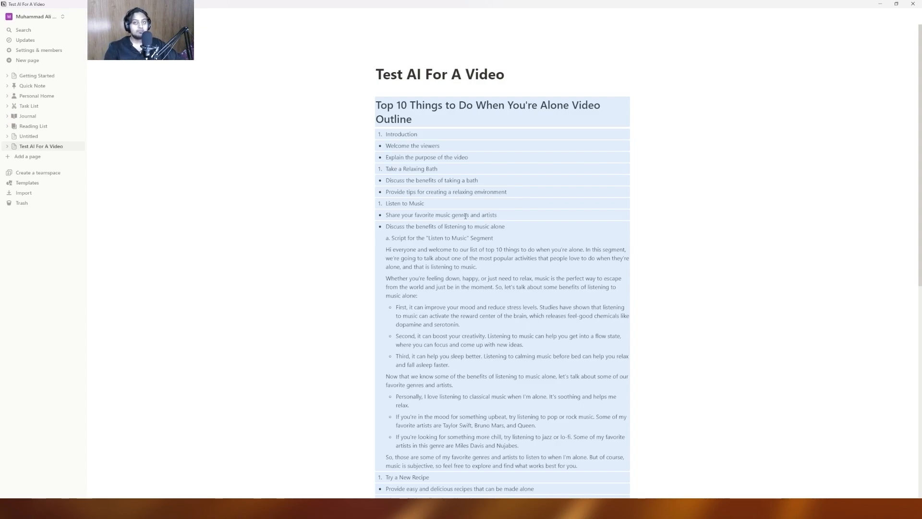
pyautogui.scroll(-8, 469, 217)
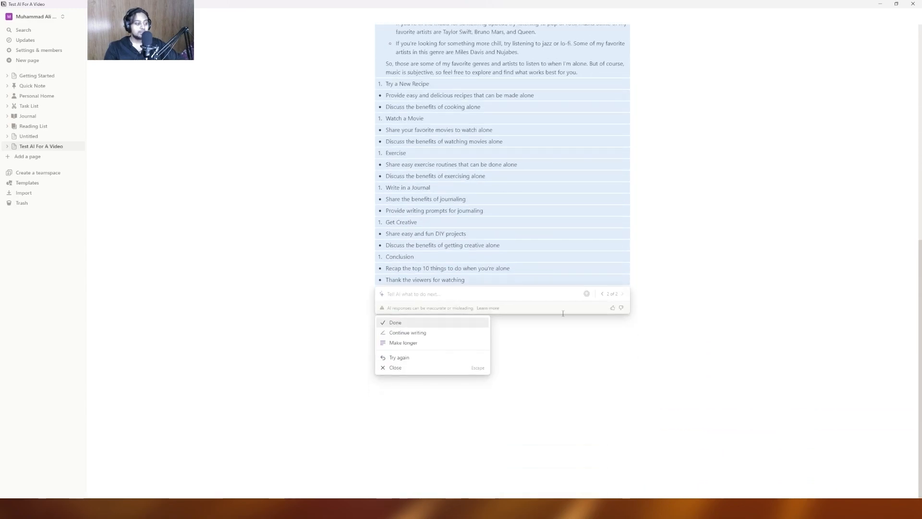
# - Keep the script, then start an 'Explain this' AI prompt on a new line below the Conclusion
pyautogui.press('Return')
pyautogui.scroll(1, 471, 384)
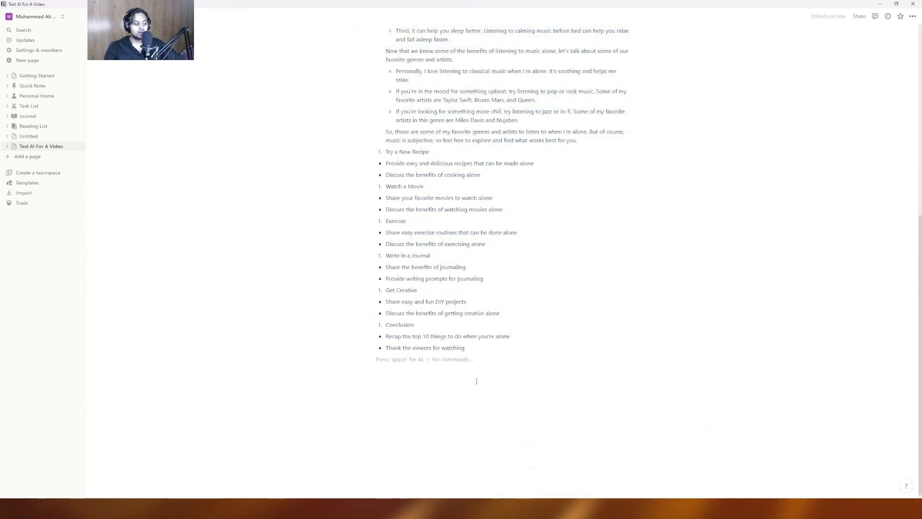
pyautogui.press('Return')
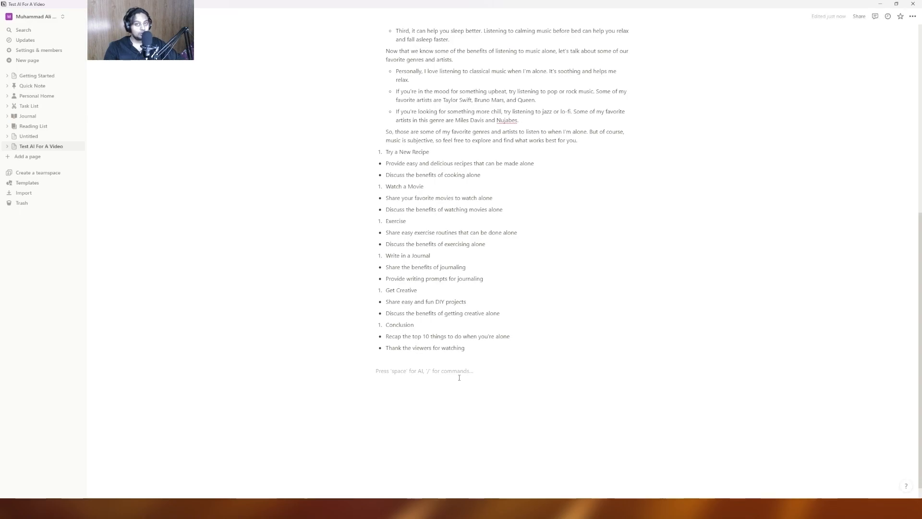
pyautogui.write('/ai')
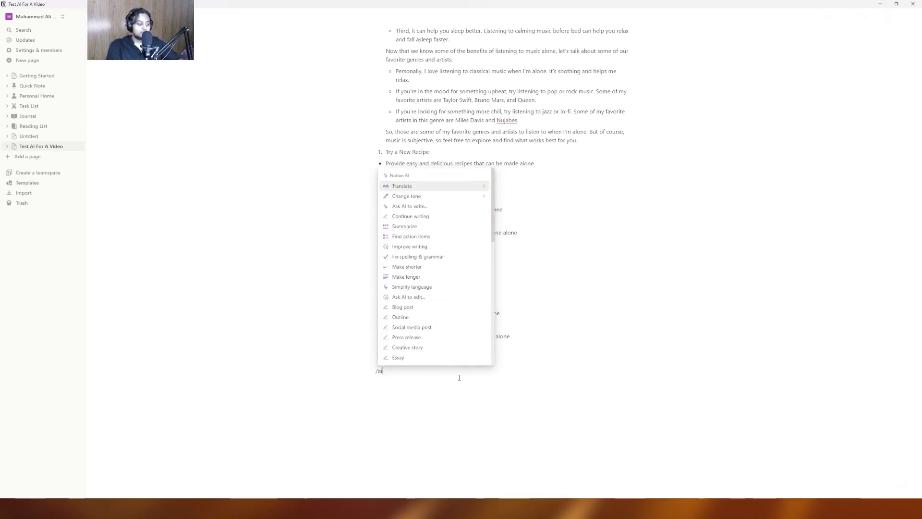
pyautogui.press('Down')
pyautogui.press('Down')
pyautogui.press('Return')
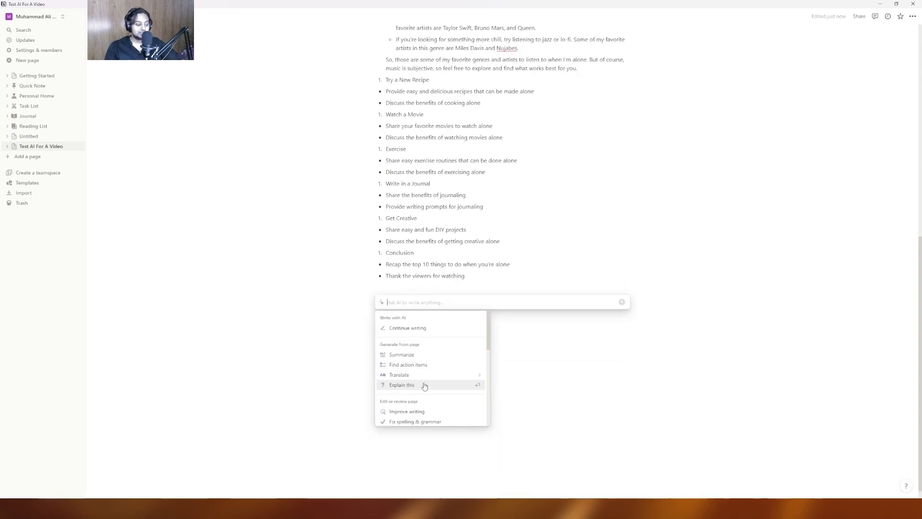
pyautogui.click(424, 385)
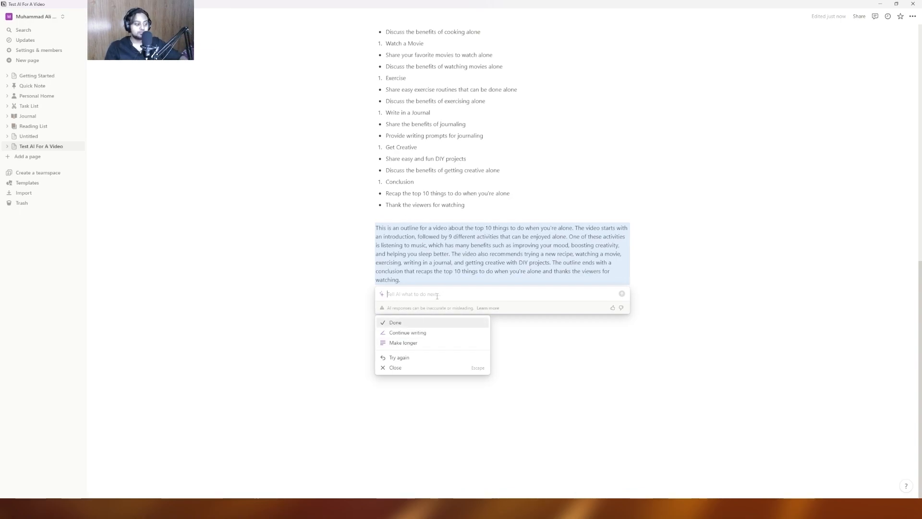
# - Ask AI to explain 'notion ai' and keep the resulting paragraph
pyautogui.write('ex')
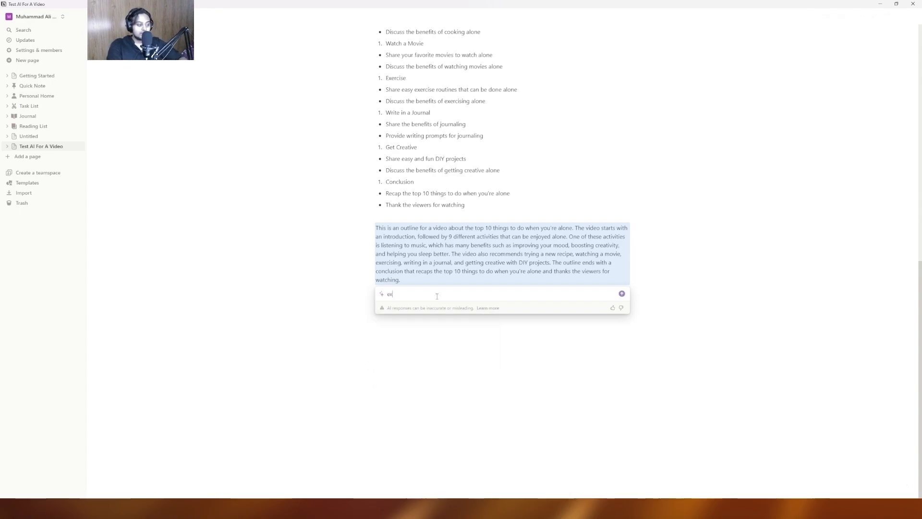
pyautogui.write('plain this t')
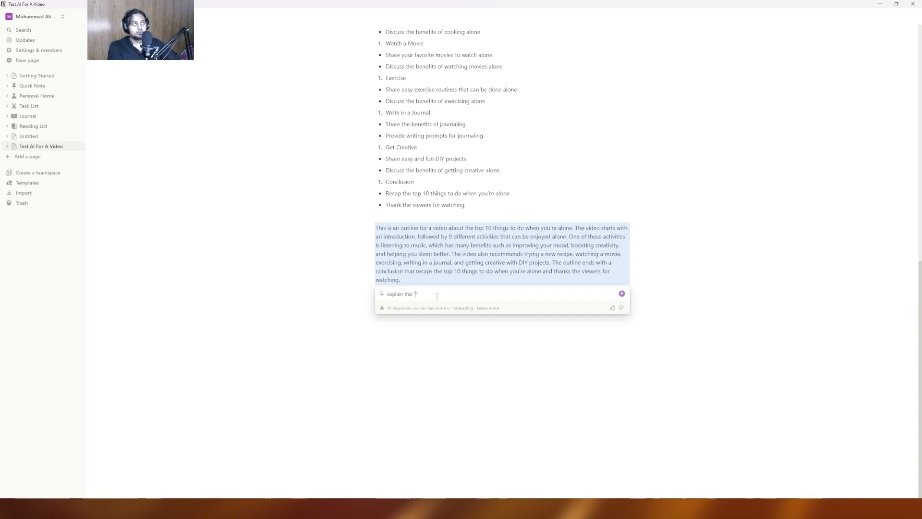
pyautogui.write('notion ai')
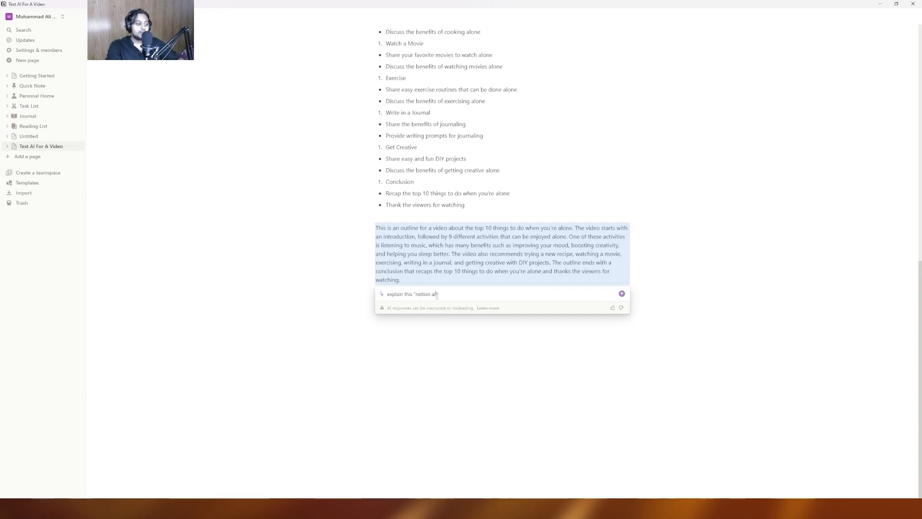
pyautogui.press('Return')
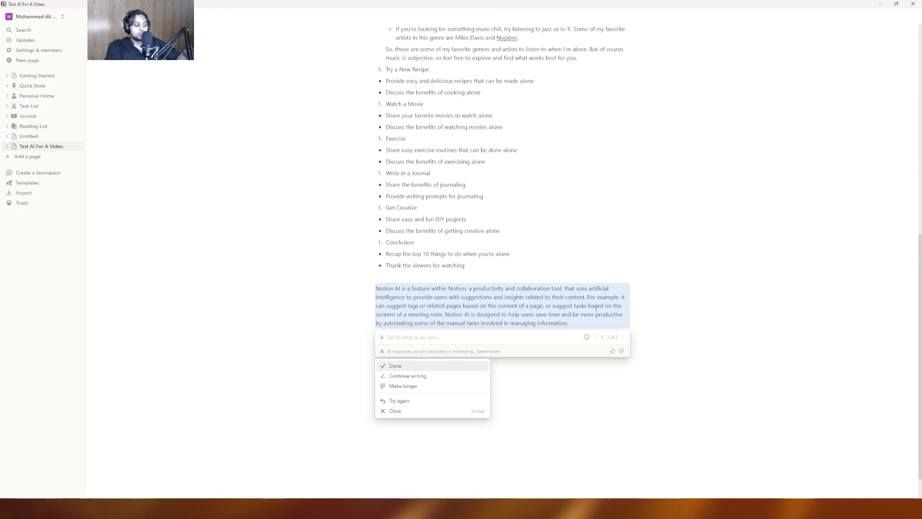
pyautogui.press('Return')
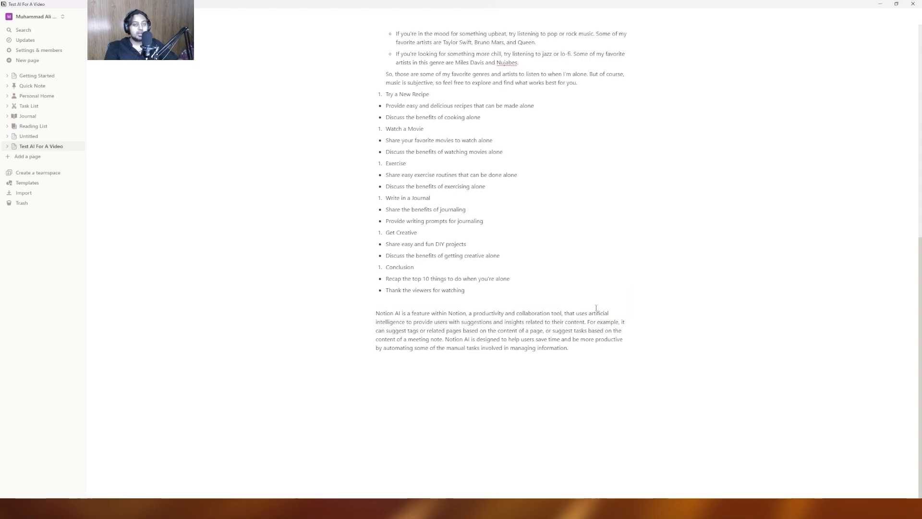
# - Add an empty line below the Notion AI paragraph and open 'Ask AI to write…' there
pyautogui.click(560, 384)
pyautogui.press('Return')
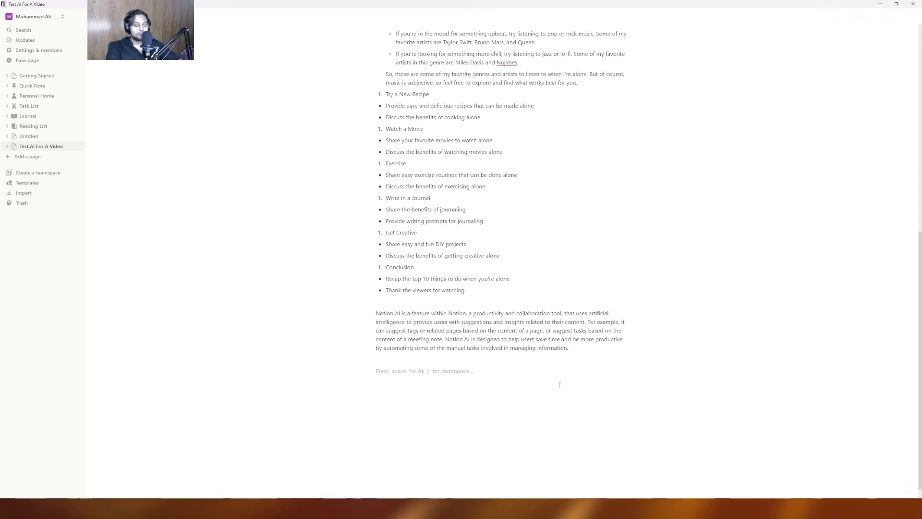
pyautogui.write('/ai')
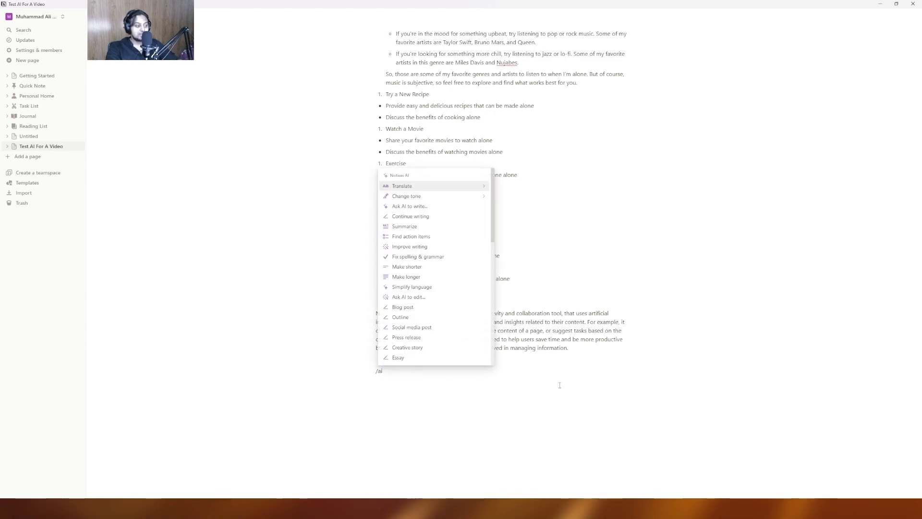
pyautogui.press('Down')
pyautogui.press('Down')
pyautogui.press('Return')
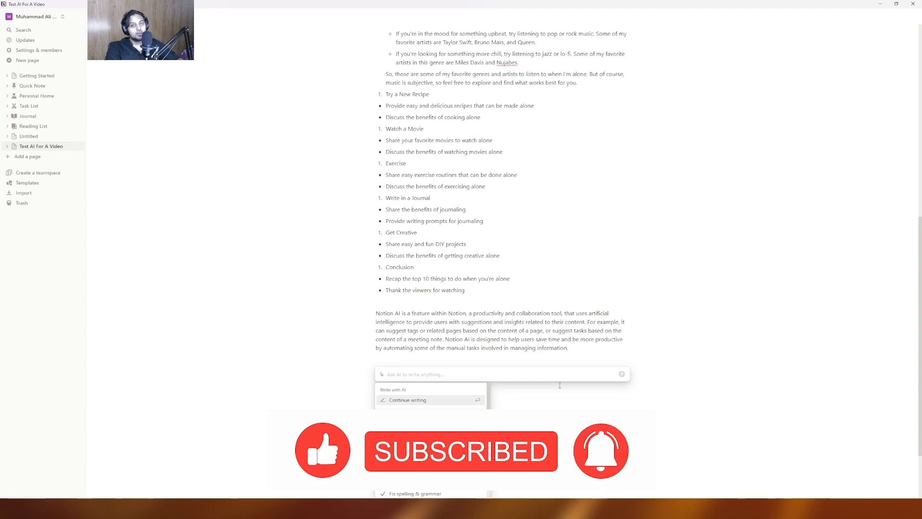
# - Request an essay on "algorithm functions" with accompanying code from the AI
pyautogui.write('write me an AI essa')
pyautogui.hotkey('ctrl', 'BackSpace')
pyautogui.hotkey('ctrl', 'BackSpace')
pyautogui.write('essay for this topic')
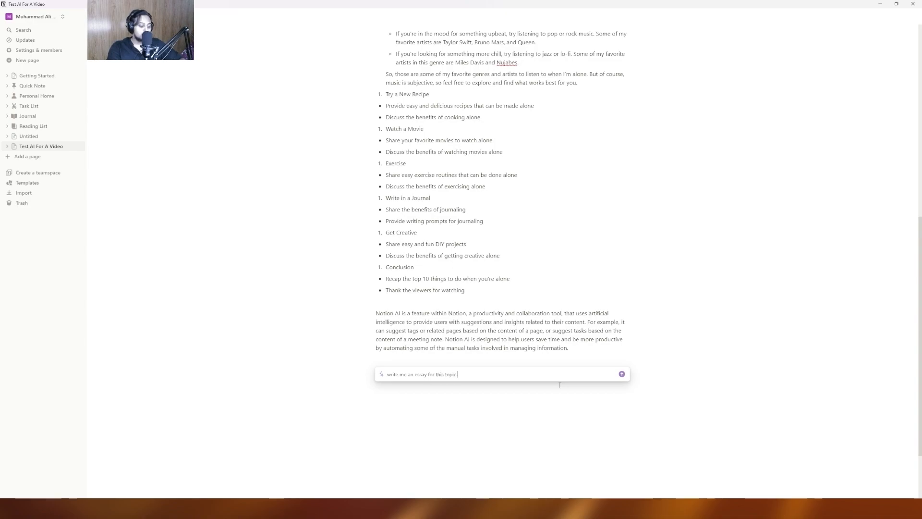
pyautogui.write(' ""')
pyautogui.press('Left')
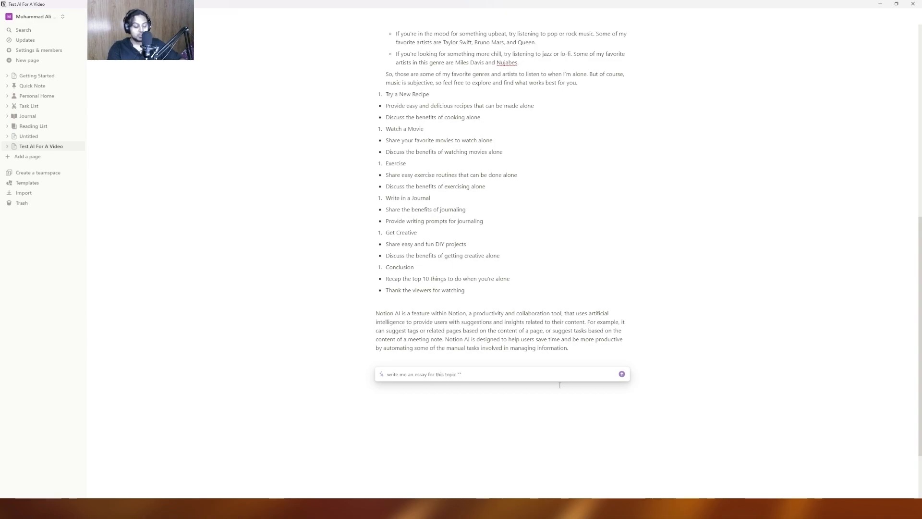
pyautogui.write('algorithm functi')
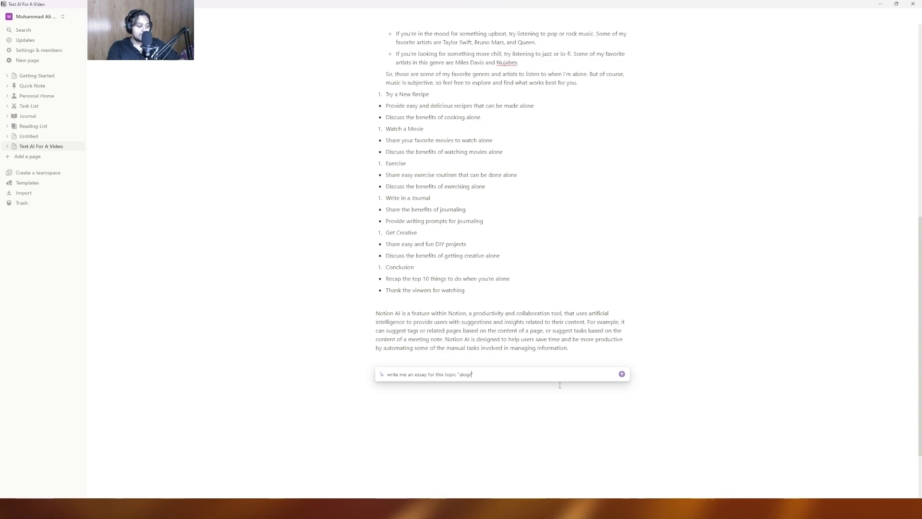
pyautogui.write('ons"')
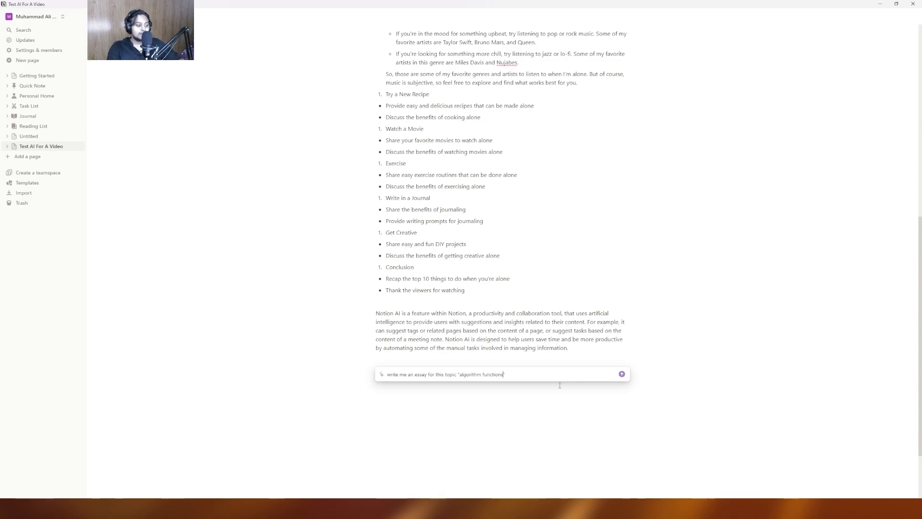
pyautogui.write(' and ')
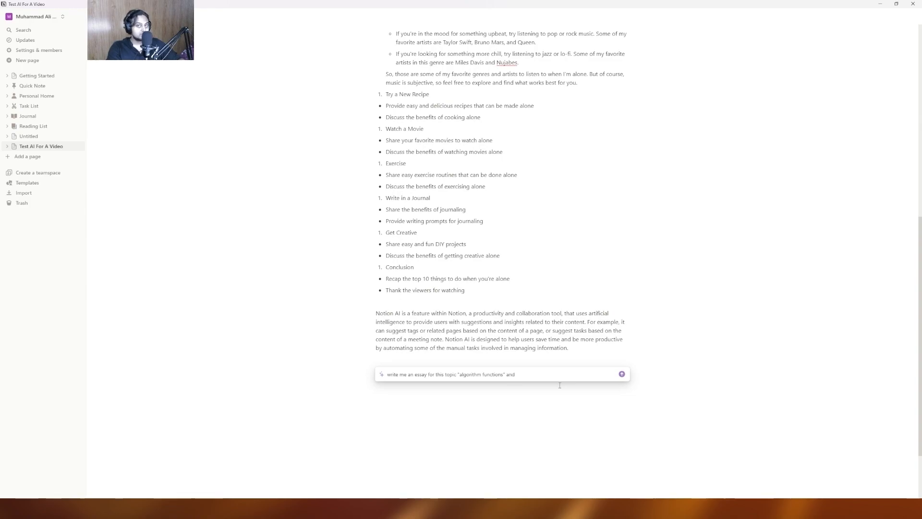
pyautogui.write('also write down c')
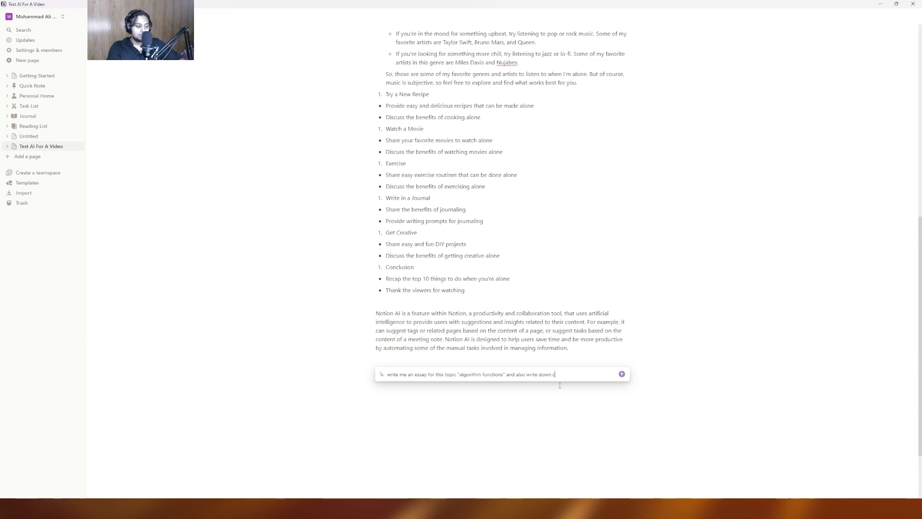
pyautogui.write('ode for this too.')
pyautogui.press('Return')
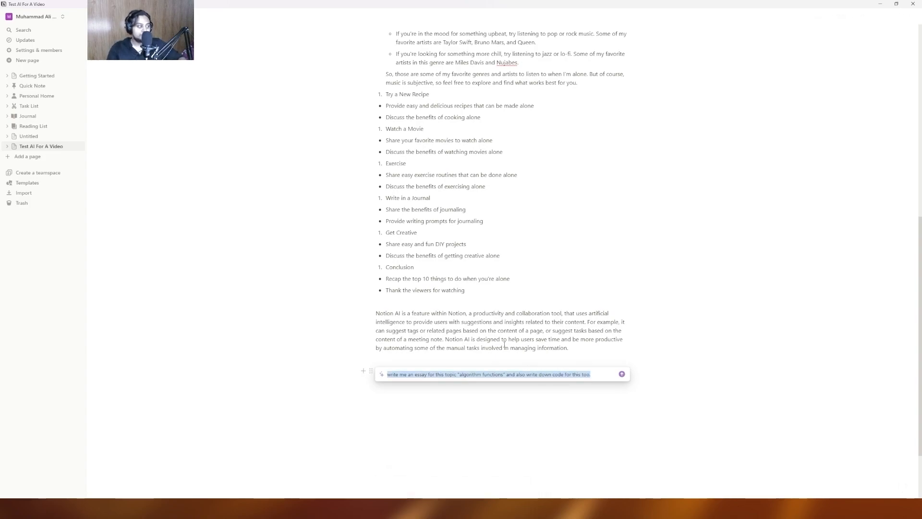
# - Discard the failed AI response and create a new empty page
pyautogui.press('Escape')
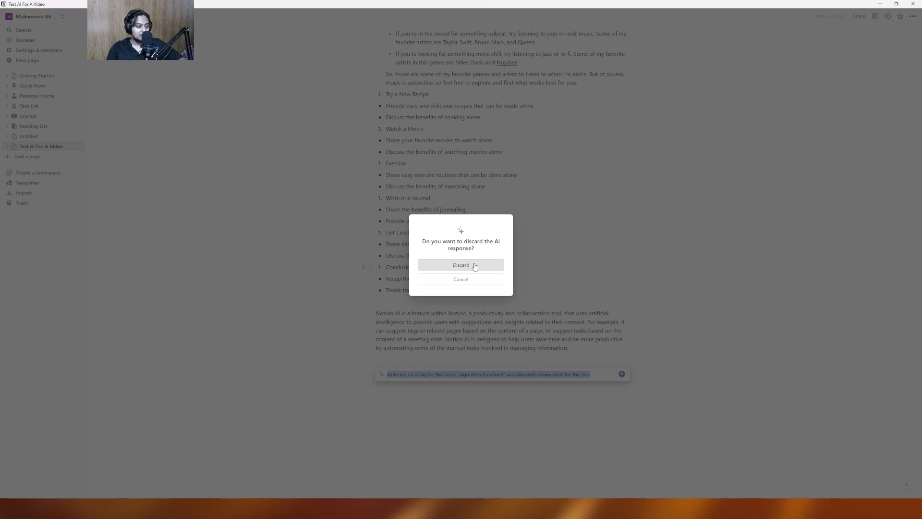
pyautogui.click(475, 264)
pyautogui.click(28, 156)
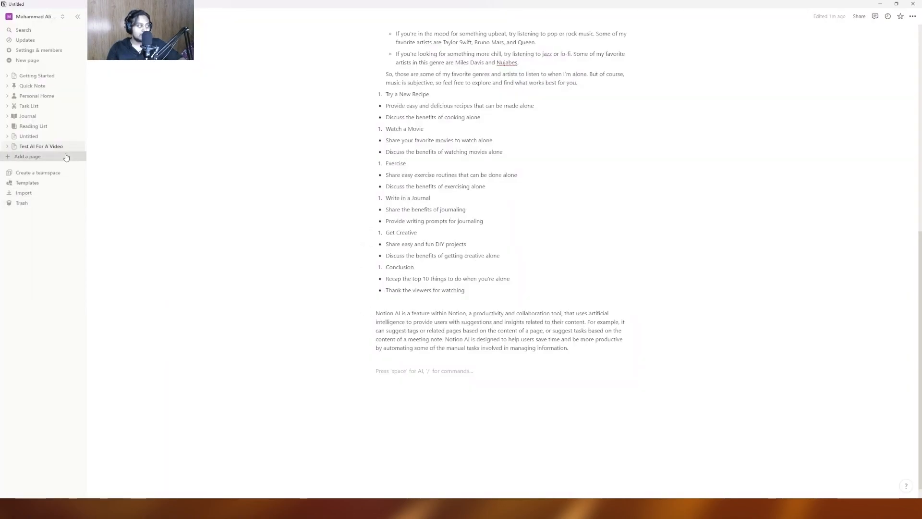
pyautogui.click(422, 92)
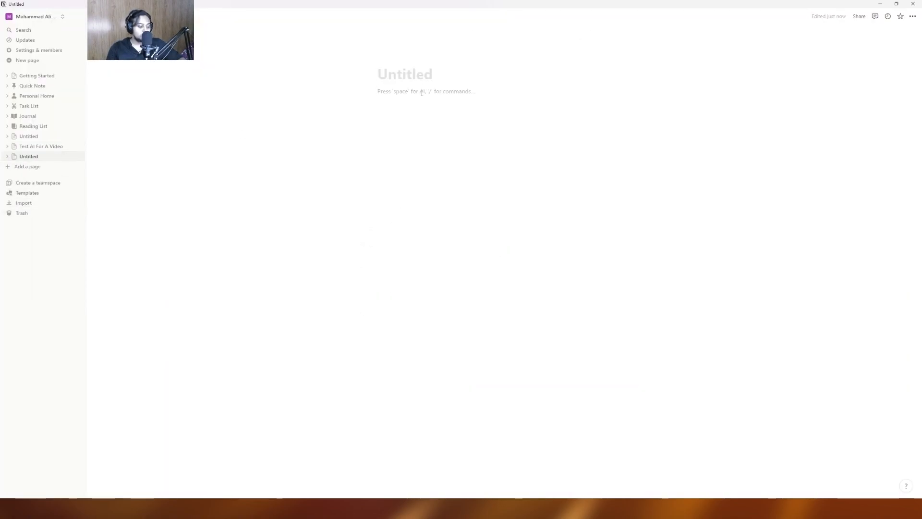
# - Resubmit the algorithm functions essay prompt and keep the essay with its Python Fibonacci example
pyautogui.write('/ai')
pyautogui.press('Down')
pyautogui.press('Down')
pyautogui.press('Up')
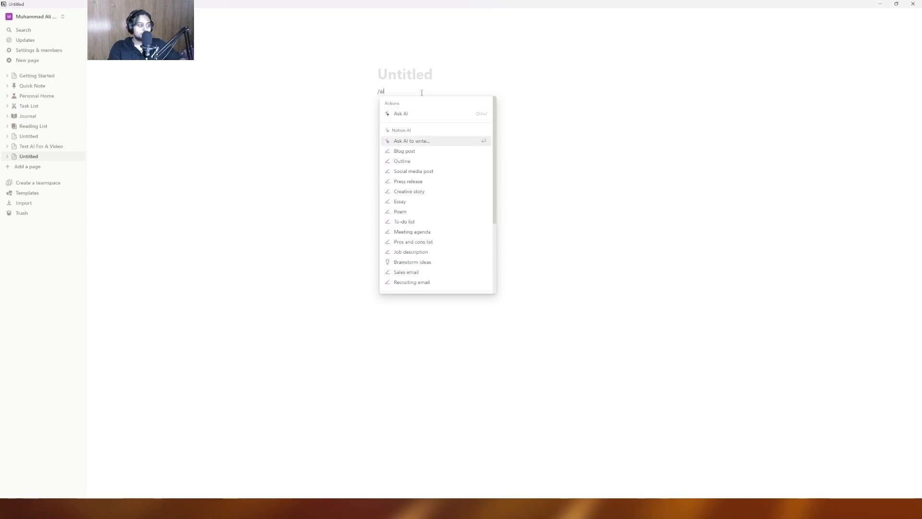
pyautogui.press('Return')
pyautogui.hotkey('ctrl', 'v')
pyautogui.press('Return')
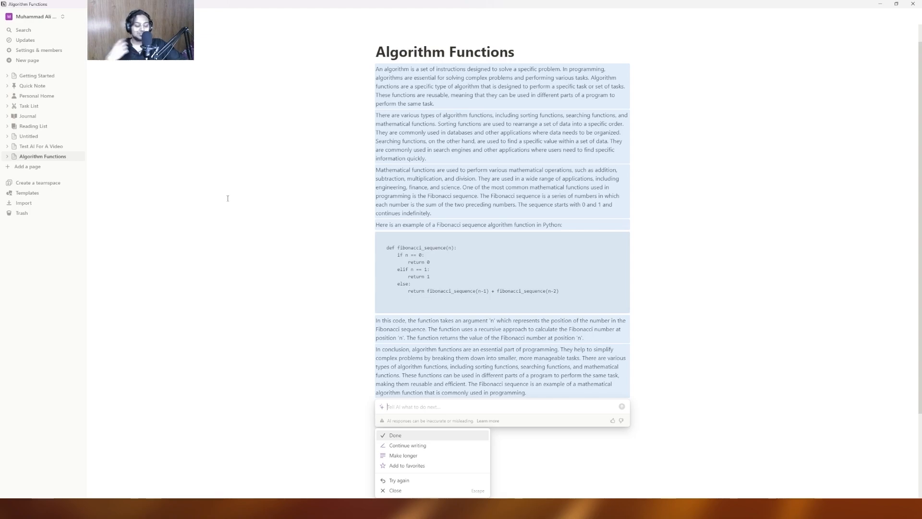
pyautogui.press('Return')
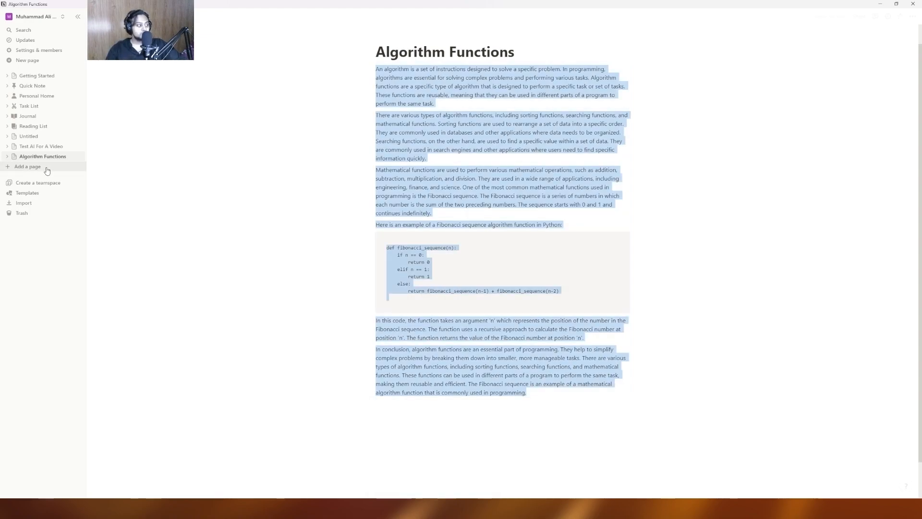
# - Create another empty page and open the 'Ask AI to write…' prompt on it
pyautogui.click(38, 167)
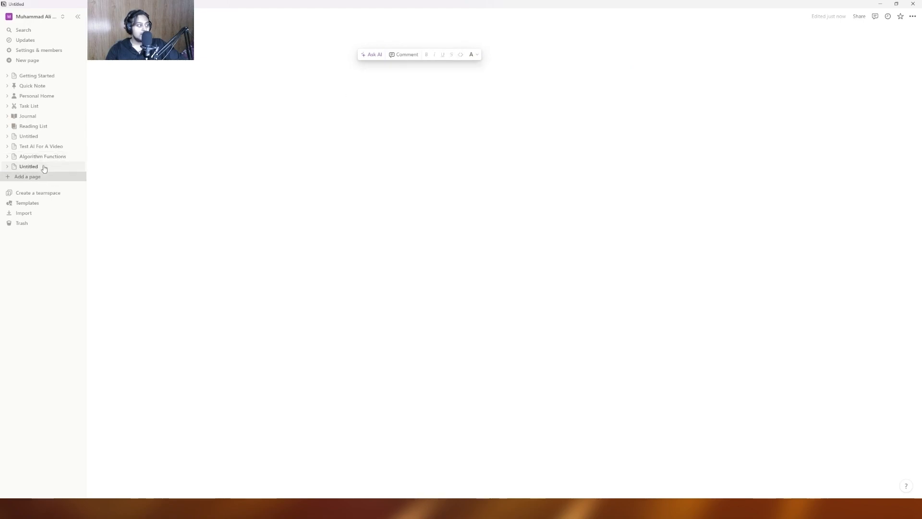
pyautogui.click(520, 96)
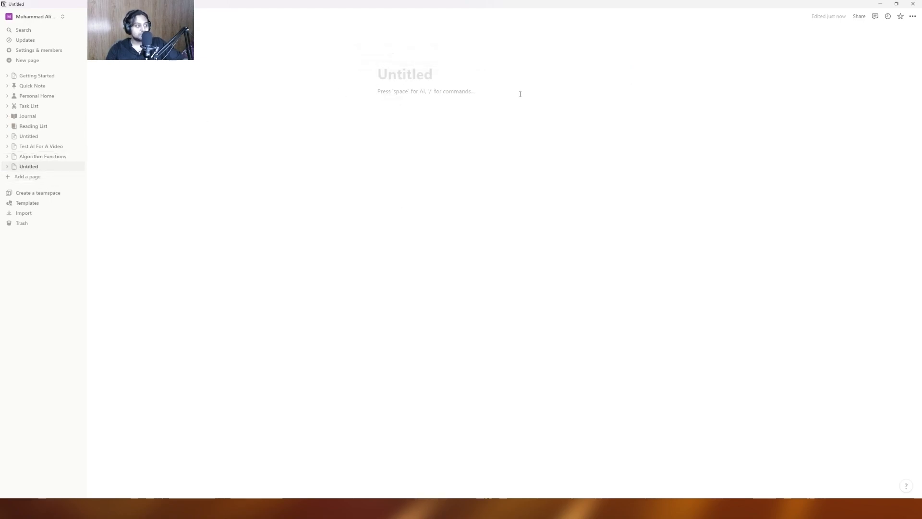
pyautogui.write('/ao')
pyautogui.press('BackSpace')
pyautogui.write('i')
pyautogui.press('Down')
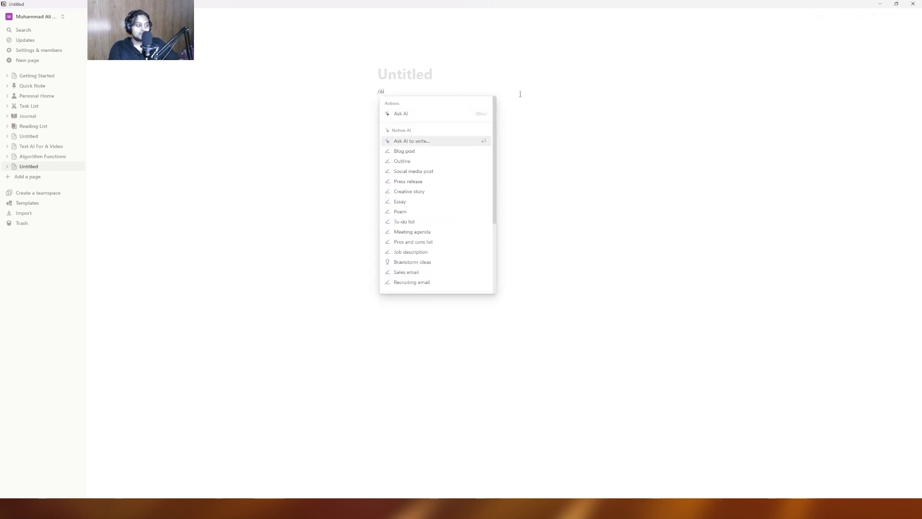
pyautogui.press('Return')
# - Have AI schedule the day: money-making video reel, potential client meeting, meeting a friend; keep it
pyautogui.write('m')
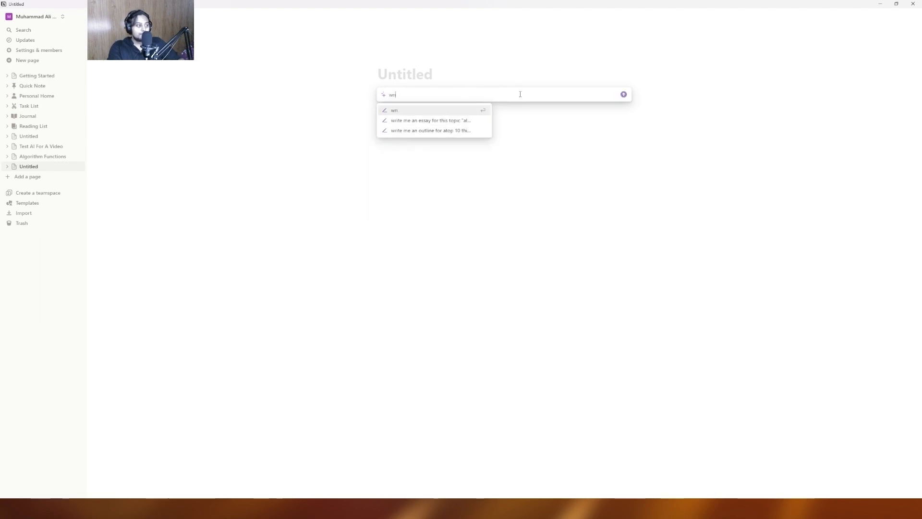
pyautogui.write('ake me a')
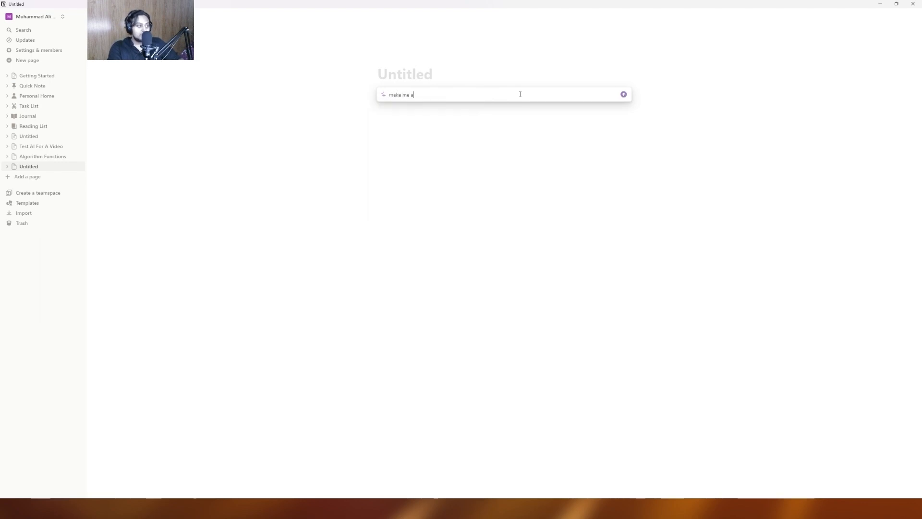
pyautogui.write(' schedule for my day ')
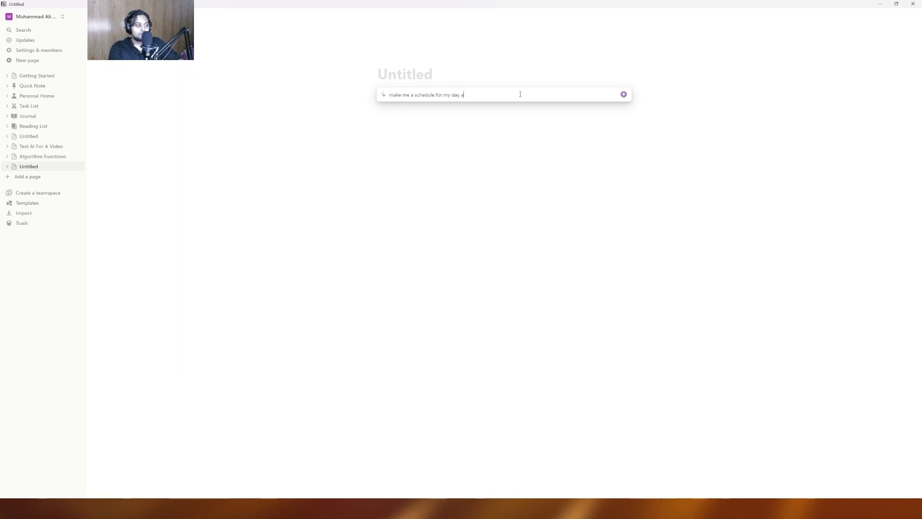
pyautogui.write('in which I need to get the following things done.')
pyautogui.hotkey('shift', 'Return')
pyautogui.hotkey('shift', 'Return')
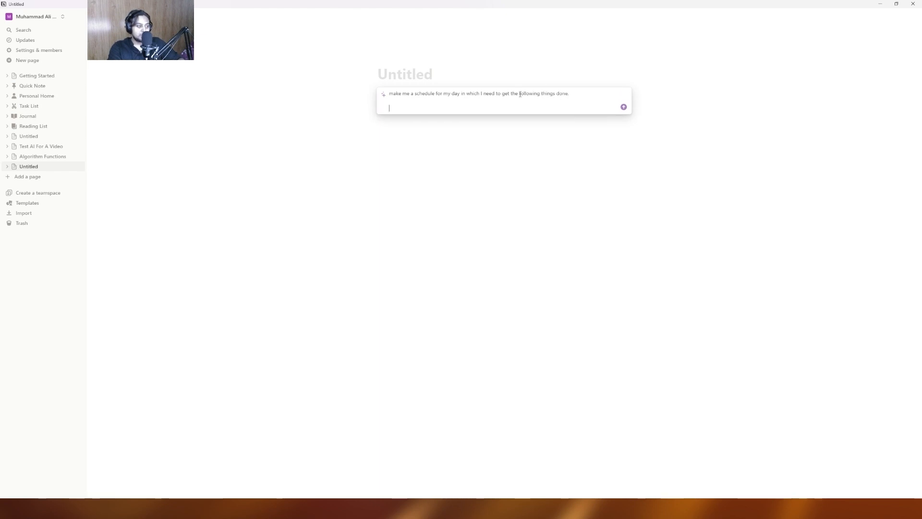
pyautogui.write('make a video reel on m')
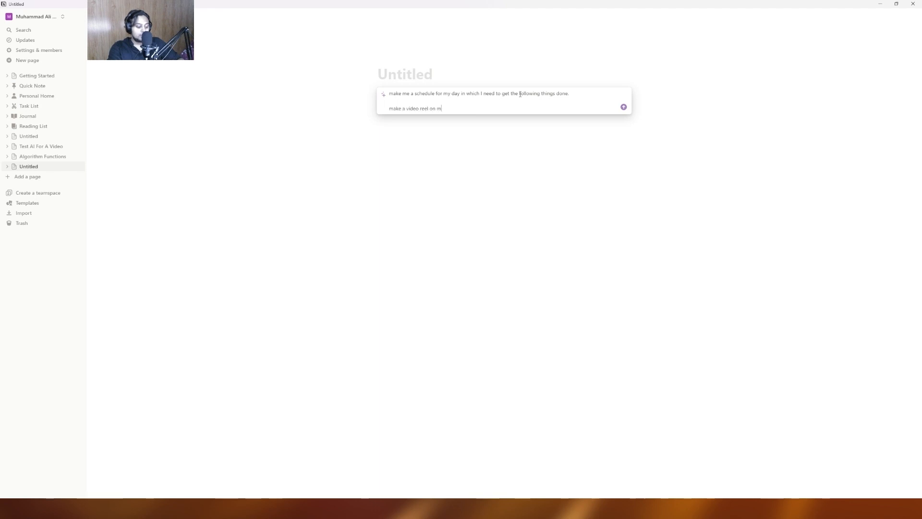
pyautogui.write('aking money')
pyautogui.hotkey('shift', 'Return')
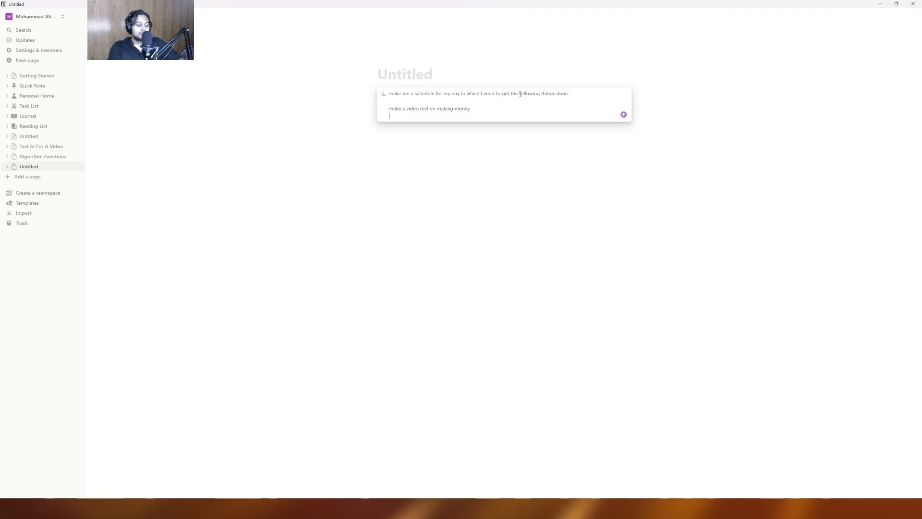
pyautogui.write('meet with a potenti')
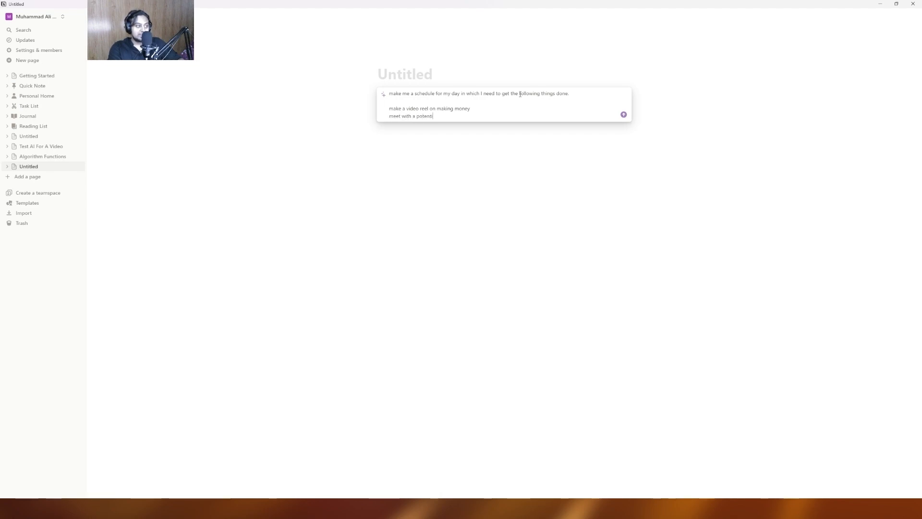
pyautogui.write('al client')
pyautogui.hotkey('shift', 'Return')
pyautogui.write('meet my')
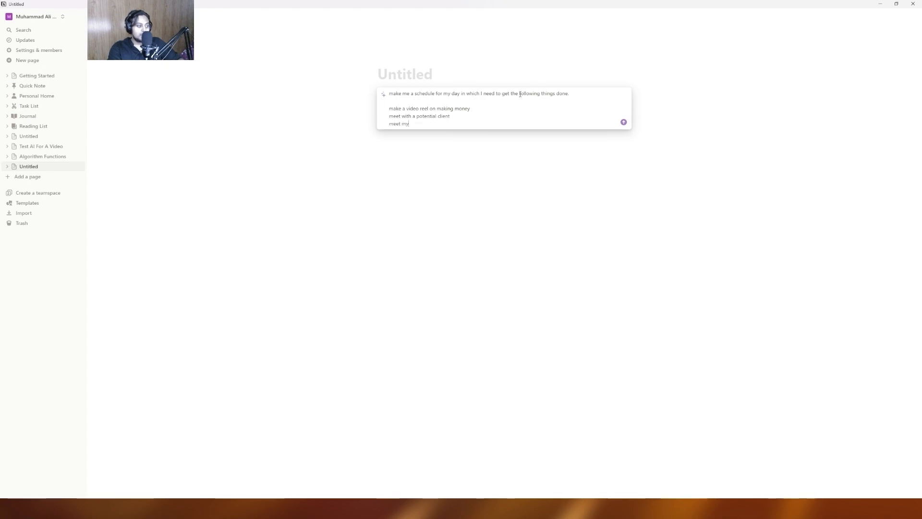
pyautogui.write(' friend as well')
pyautogui.press('Return')
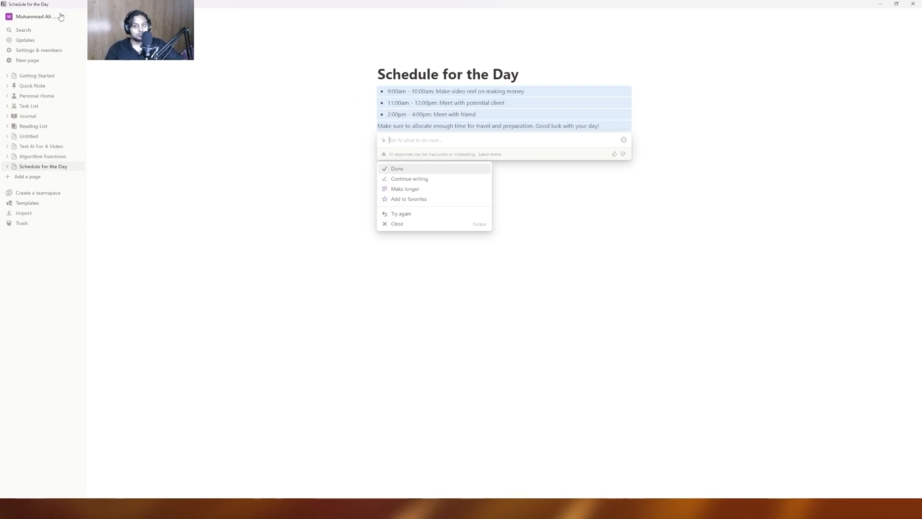
pyautogui.press('Return')
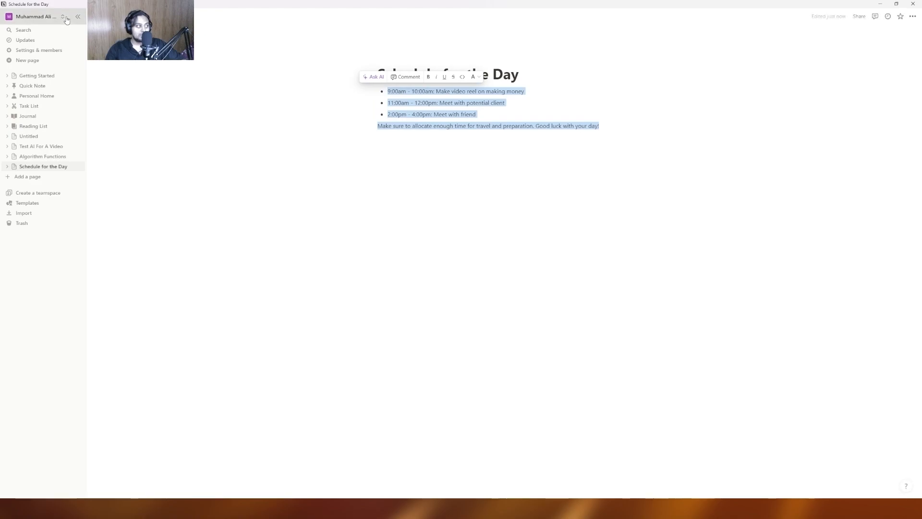
# - Open the workspace account options menu, close it, and reopen it
pyautogui.click(62, 18)
pyautogui.click(49, 48)
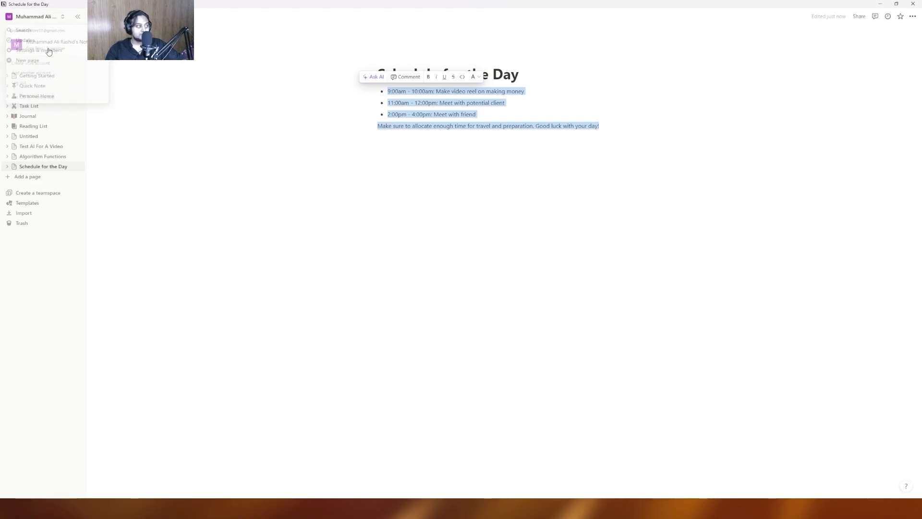
pyautogui.click(35, 16)
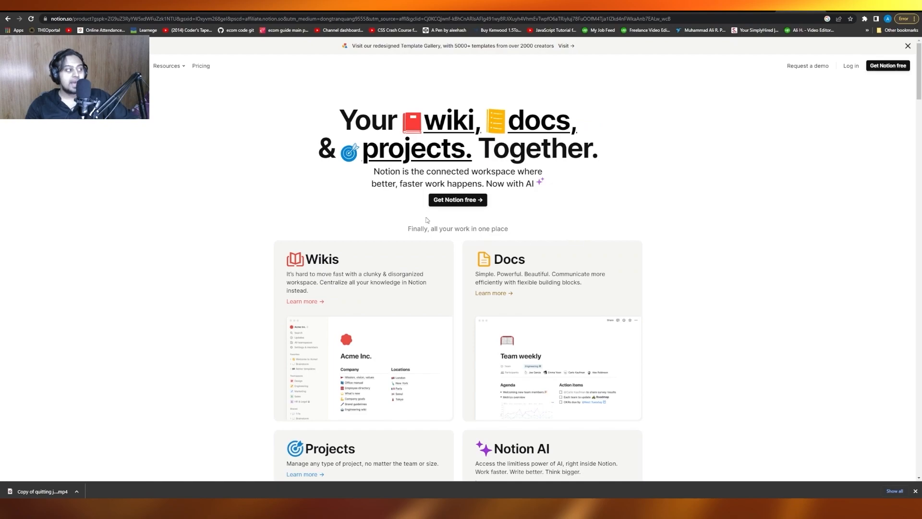
# - Open Notion's pricing page and scroll to the Notion AI add-on at $8 per member/month
pyautogui.click(201, 67)
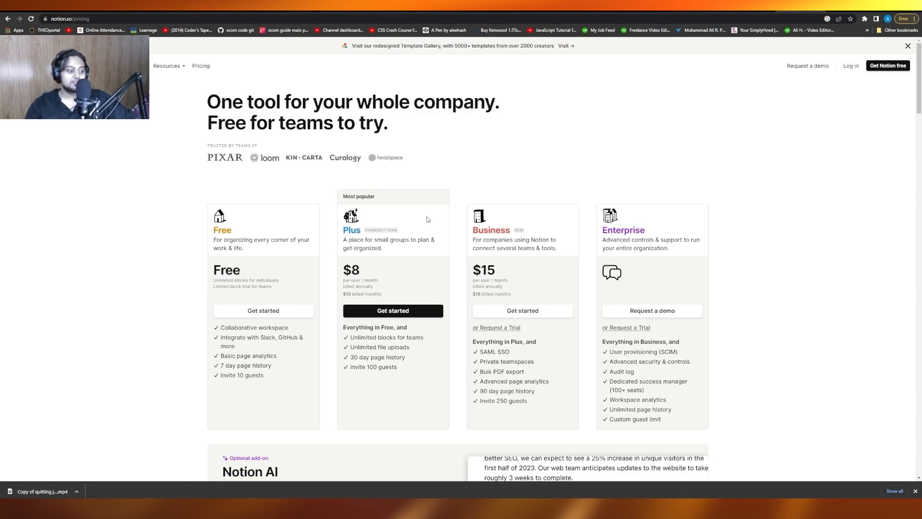
pyautogui.scroll(-4, 427, 219)
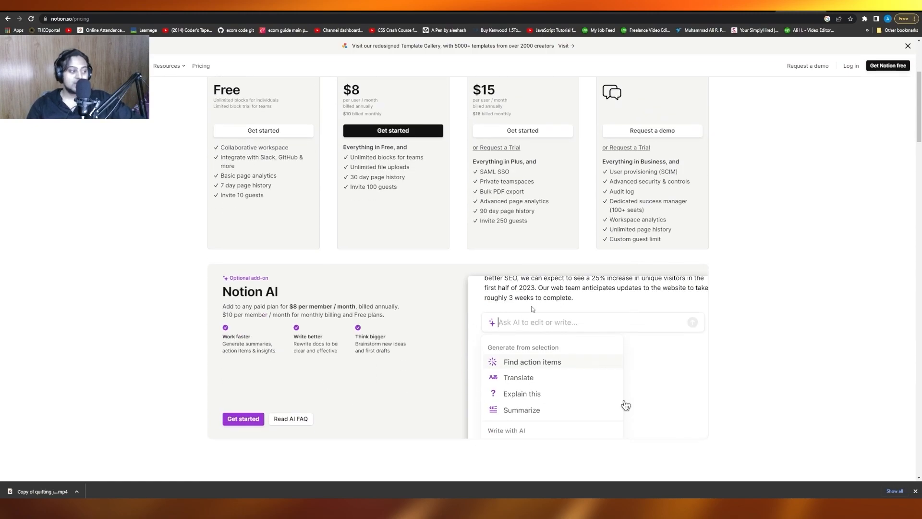
pyautogui.scroll(2, 533, 308)
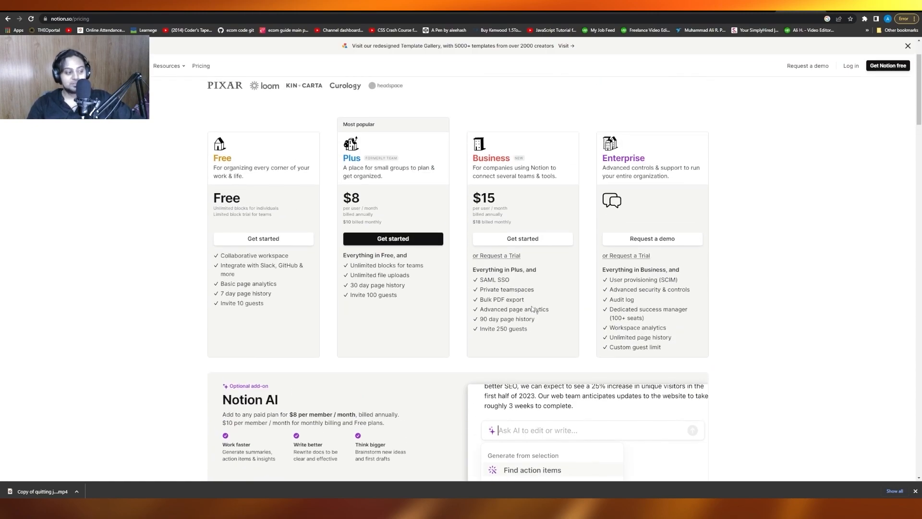